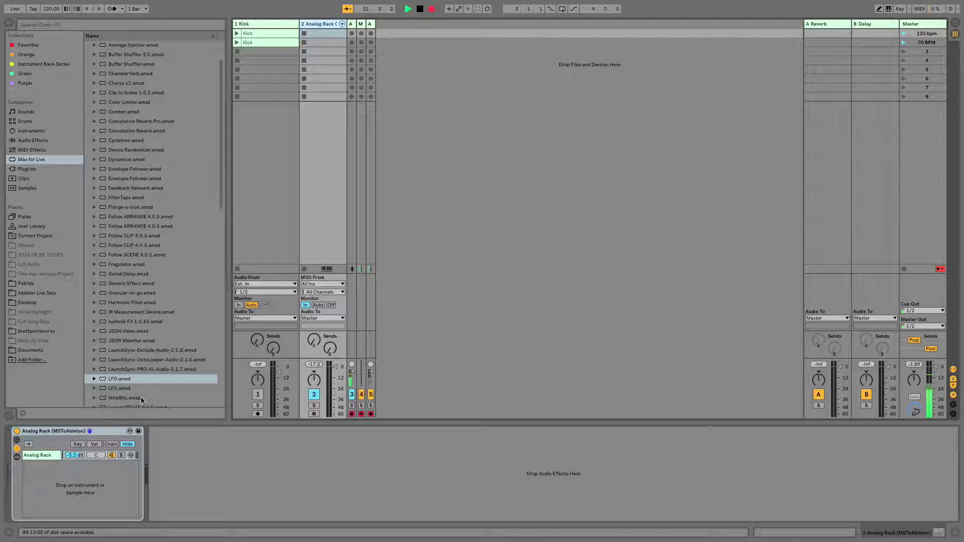
# - Open the first Kick clip, activate the Kick track, and audition the clip before stopping it
pyautogui.click(261, 25)
pyautogui.click(261, 34)
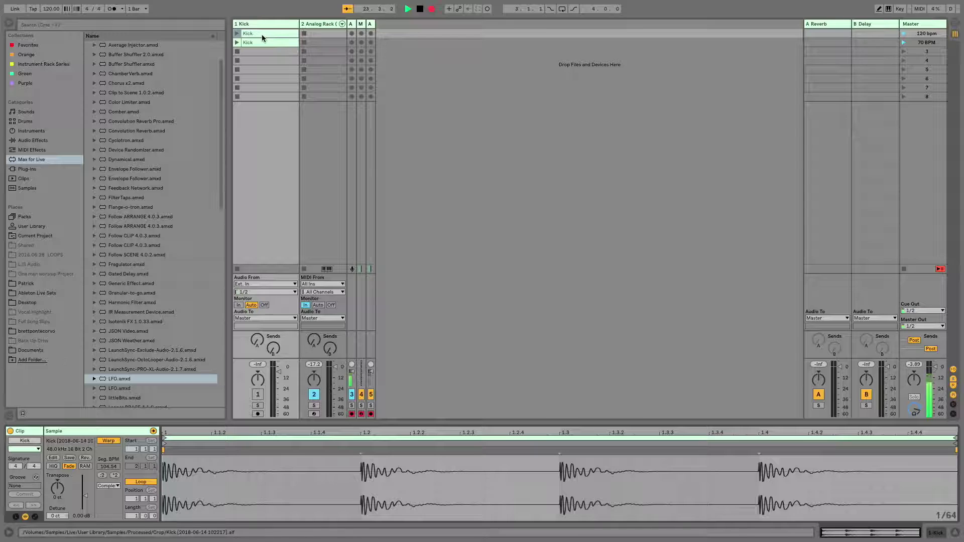
pyautogui.click(257, 394)
pyautogui.click(237, 34)
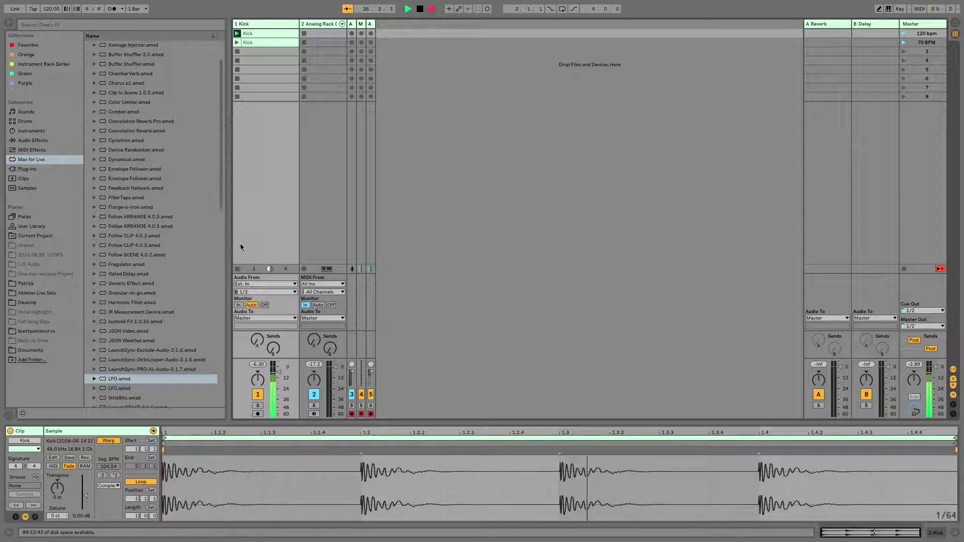
pyautogui.click(238, 271)
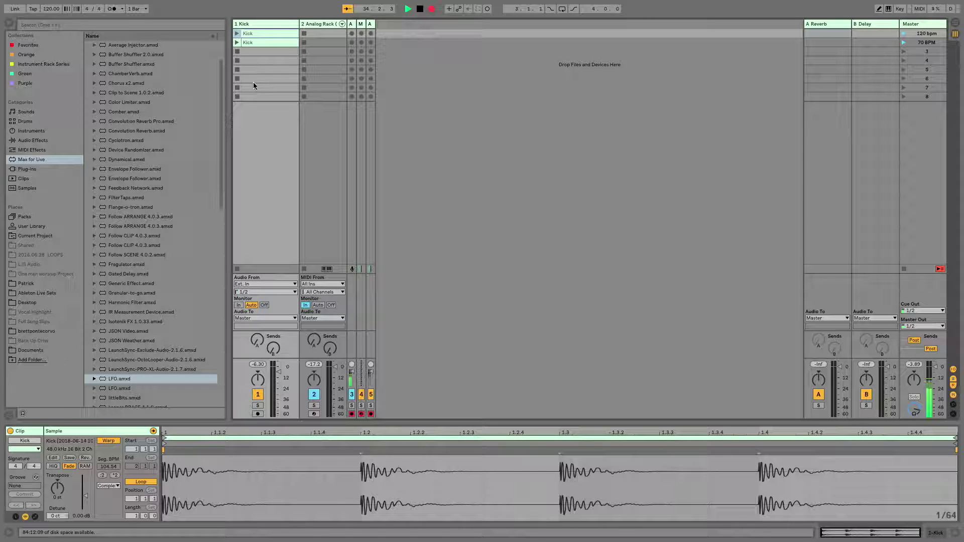
# - Add a Compressor to the Analog Rack track and lower its threshold to about -10.1 dB
pyautogui.click(319, 23)
pyautogui.click(319, 24)
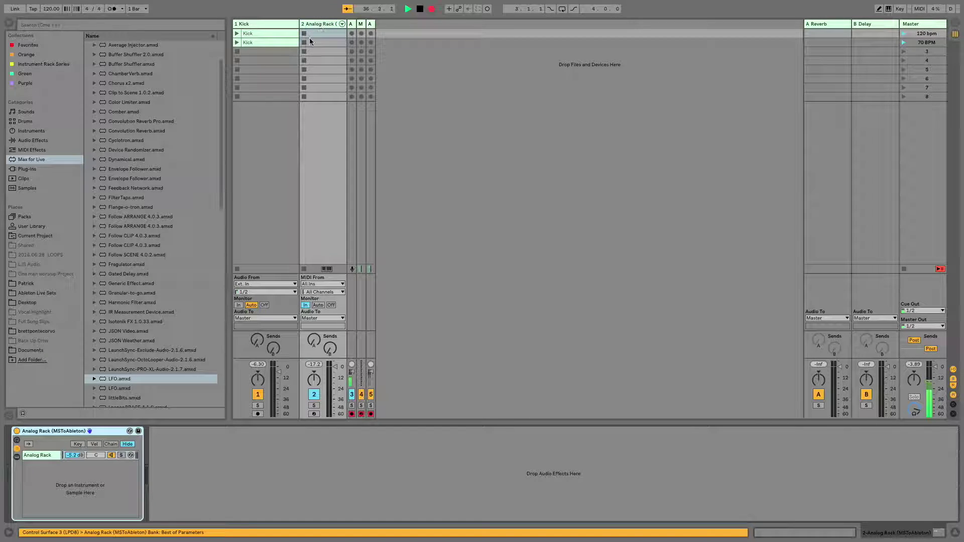
pyautogui.click(35, 141)
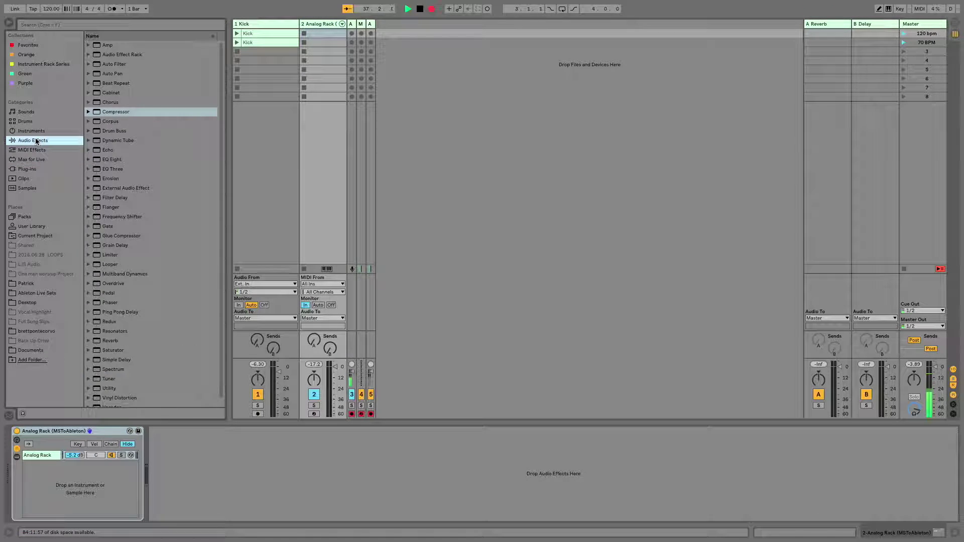
pyautogui.moveTo(107, 112); pyautogui.dragTo(194, 489)
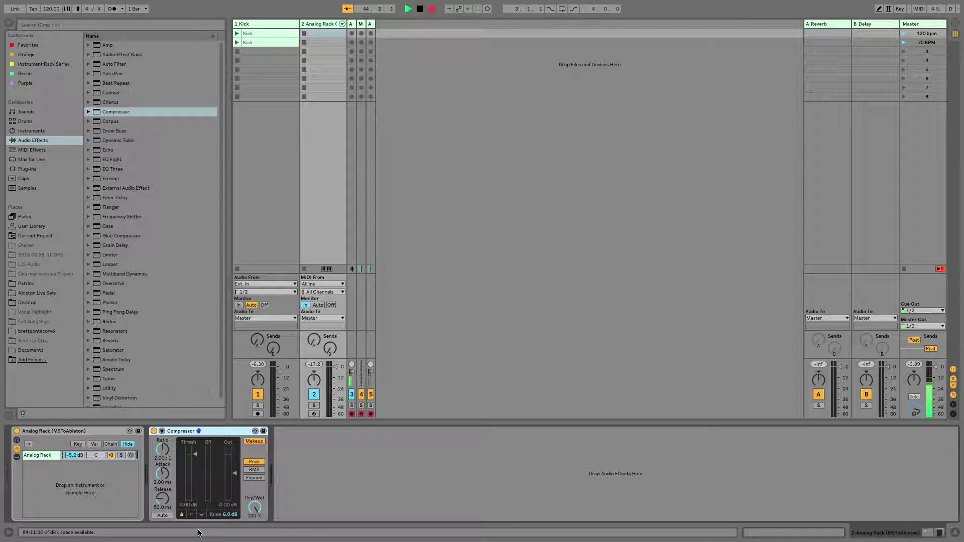
pyautogui.moveTo(194, 454)
pyautogui.mouseDown()
pyautogui.moveTo(195, 495)
pyautogui.moveTo(194, 455)
pyautogui.mouseUp()
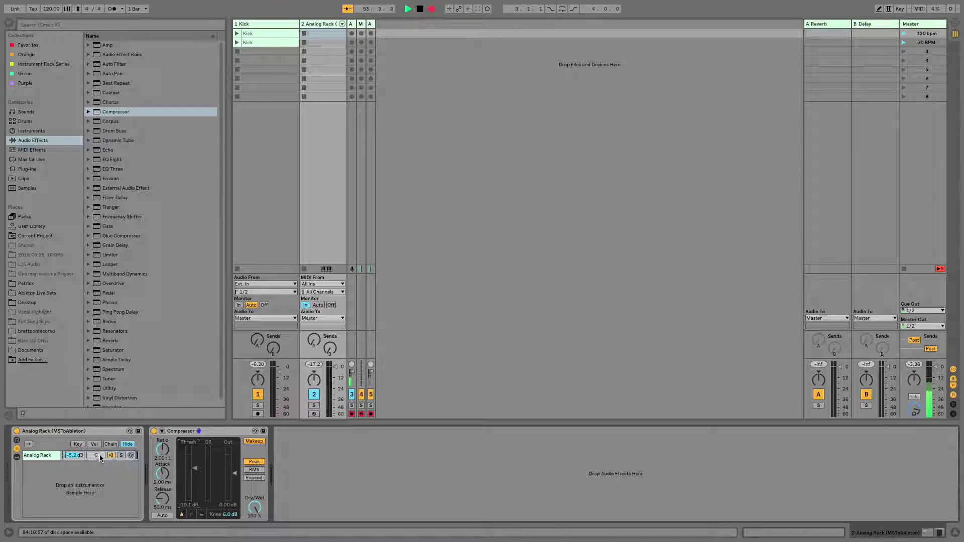
# - Expand the Compressor's details and enable Sidechain with 1-Kick as the audio source
pyautogui.click(161, 431)
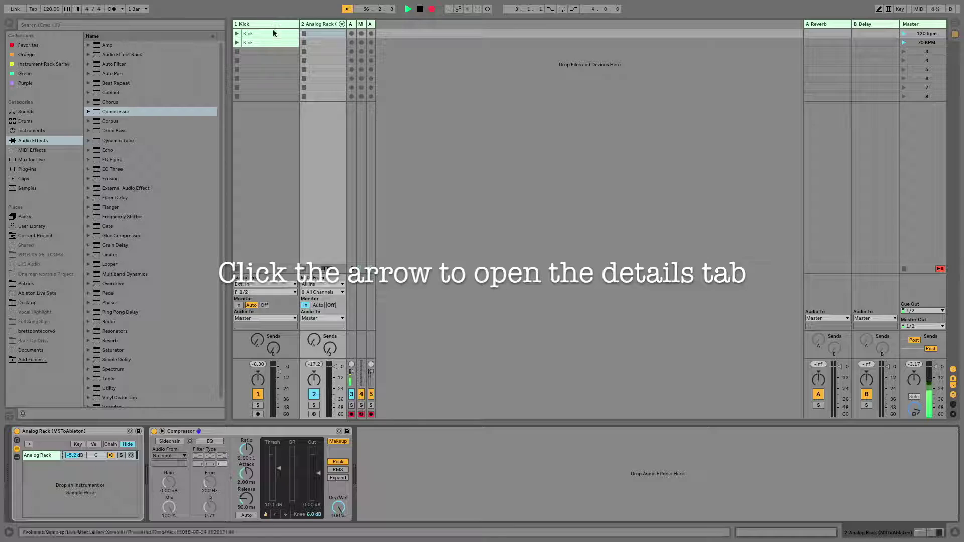
pyautogui.click(161, 431)
pyautogui.click(162, 431)
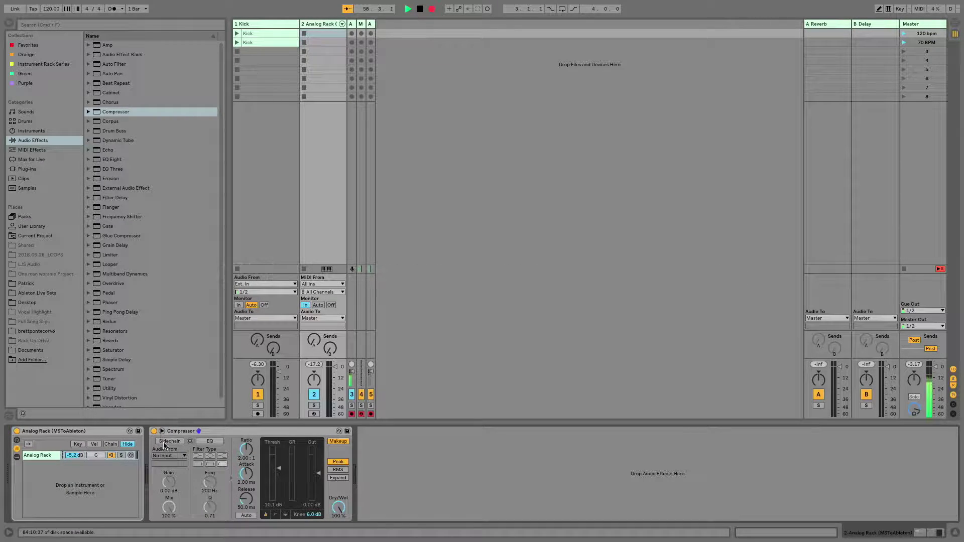
pyautogui.click(170, 441)
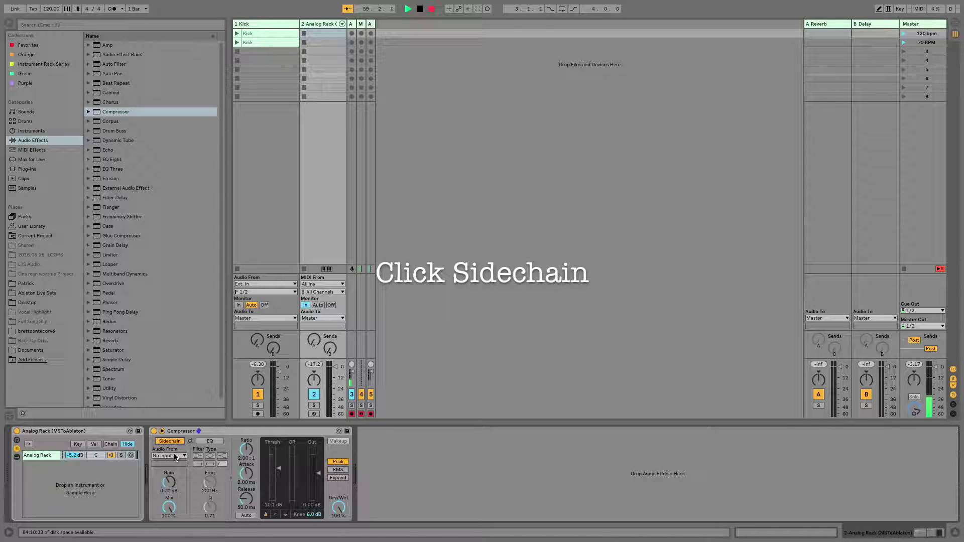
pyautogui.click(175, 456)
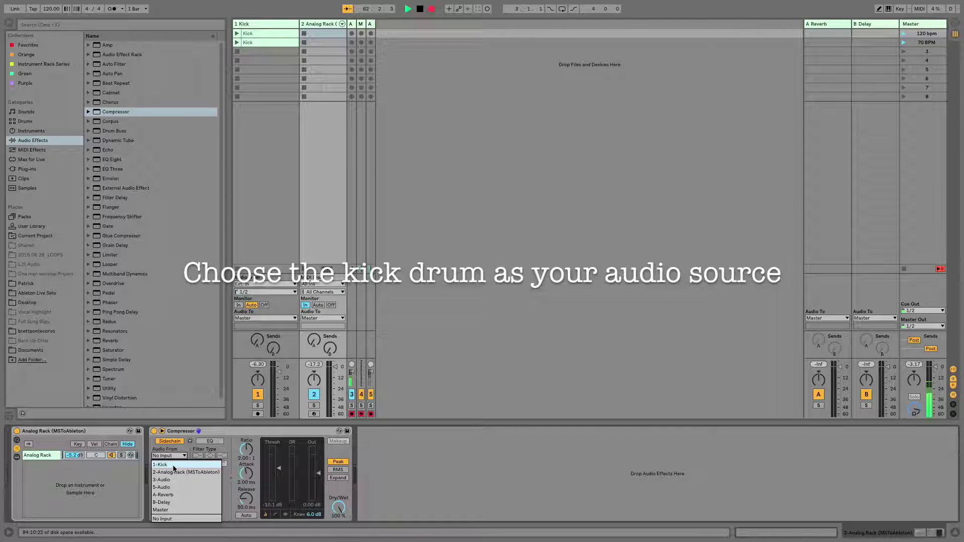
pyautogui.click(174, 465)
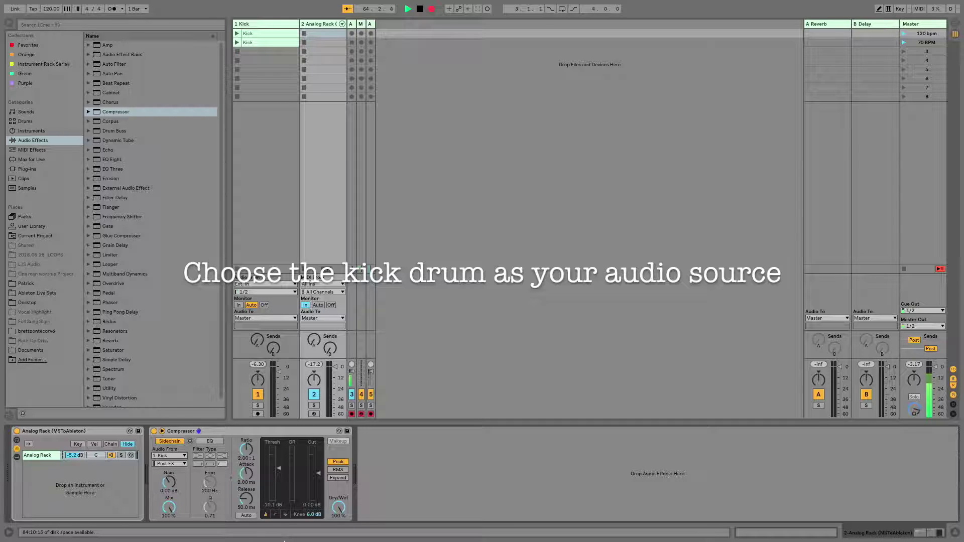
# - Launch the first Kick clip and mute the Kick track, keeping the Analog Rack's devices in view
pyautogui.click(237, 34)
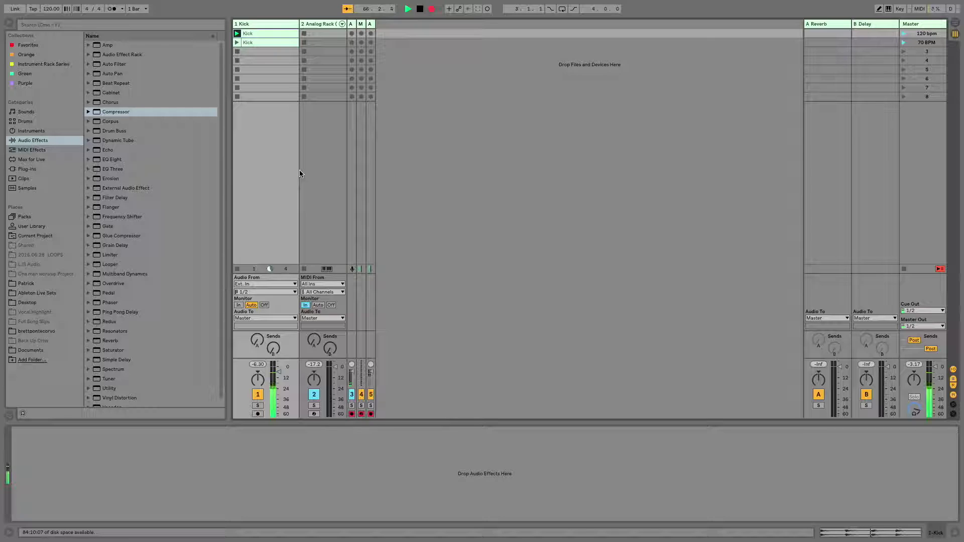
pyautogui.click(315, 24)
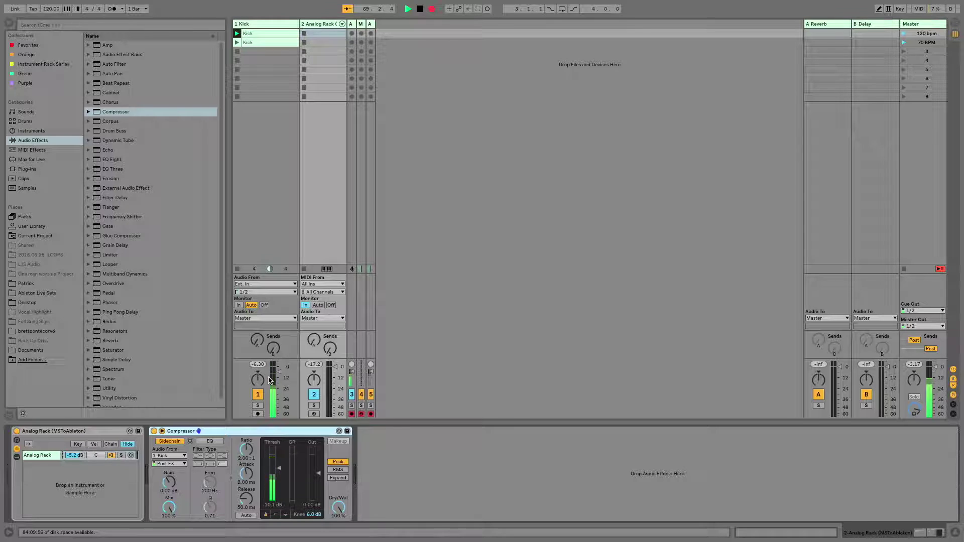
pyautogui.click(257, 394)
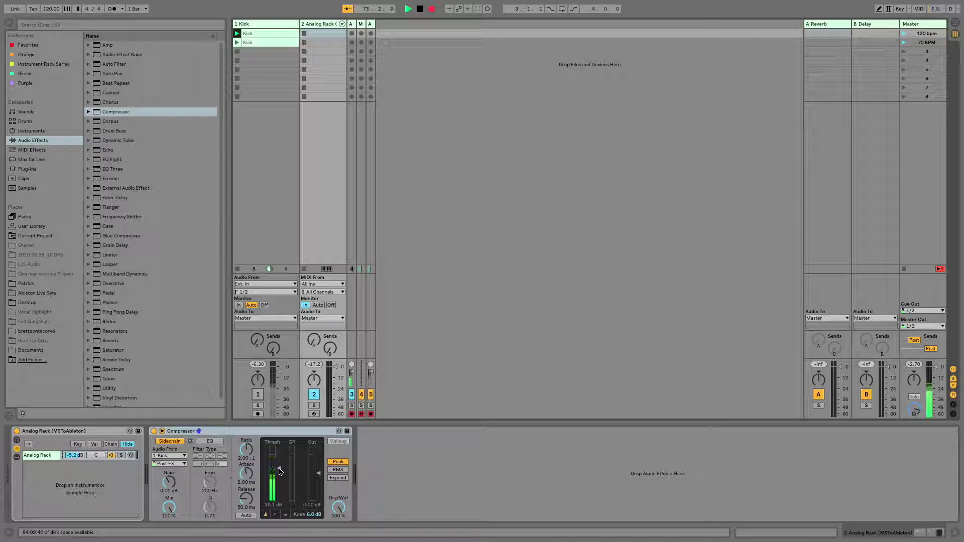
# - Set the Compressor's ratio to inf:1, attack to 0.01 ms, release to 120 ms and threshold to about -21.9 dB
pyautogui.moveTo(279, 469); pyautogui.dragTo(281, 492)
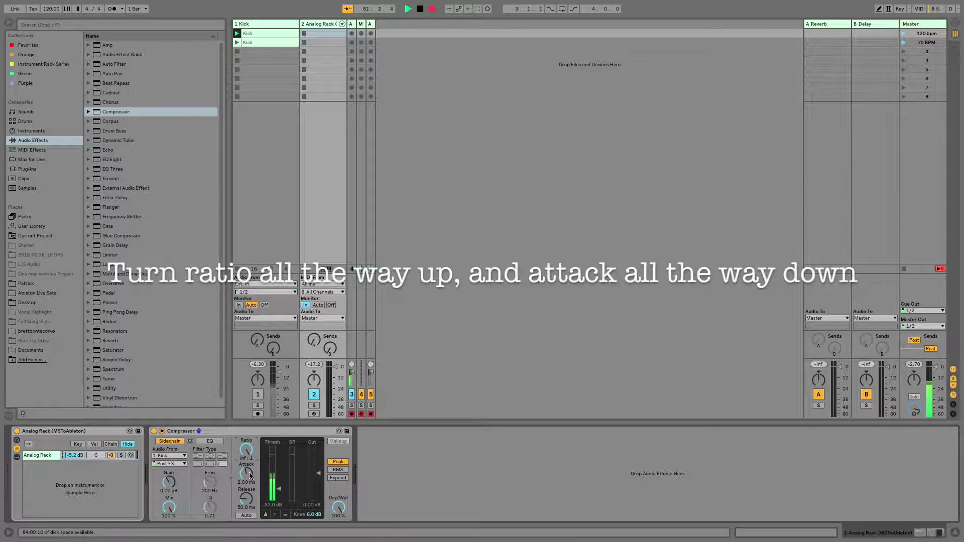
pyautogui.moveTo(246, 474); pyautogui.dragTo(246, 507)
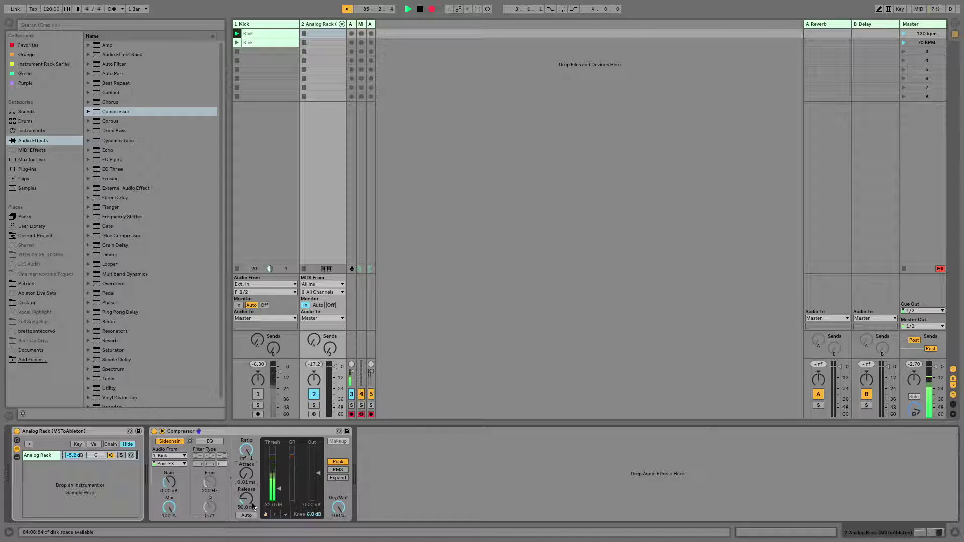
pyautogui.write('120')
pyautogui.press('Return')
pyautogui.moveTo(280, 494); pyautogui.dragTo(279, 477)
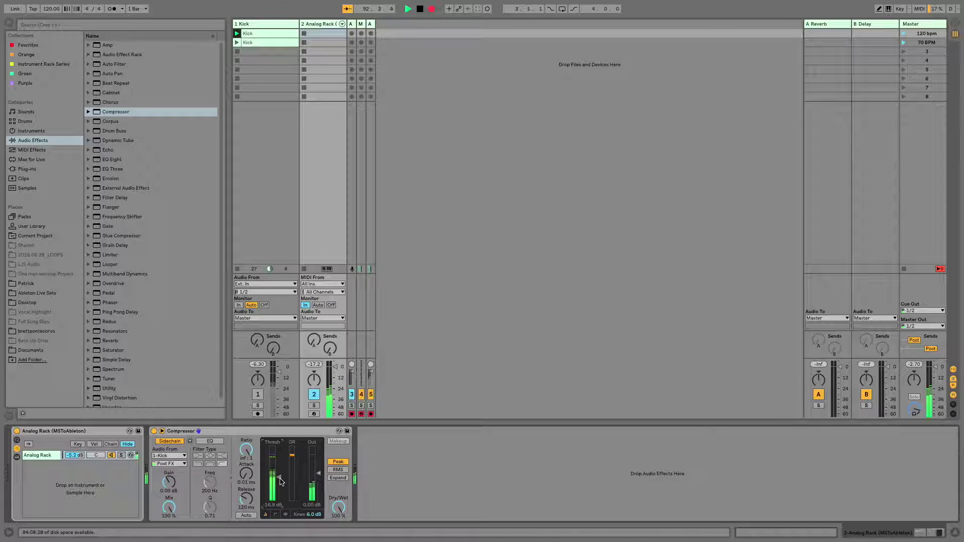
pyautogui.moveTo(279, 477); pyautogui.dragTo(279, 480)
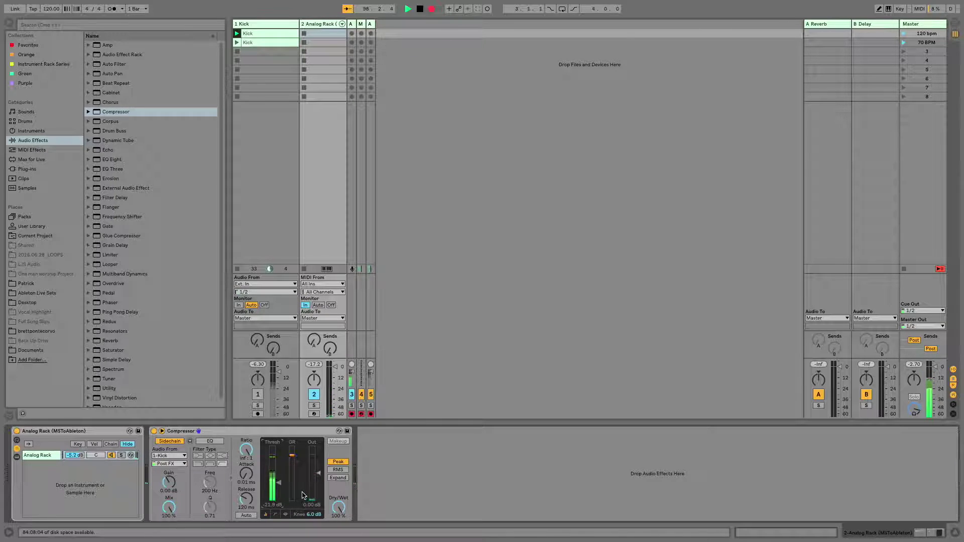
pyautogui.click(935, 43)
pyautogui.click(935, 52)
pyautogui.click(934, 60)
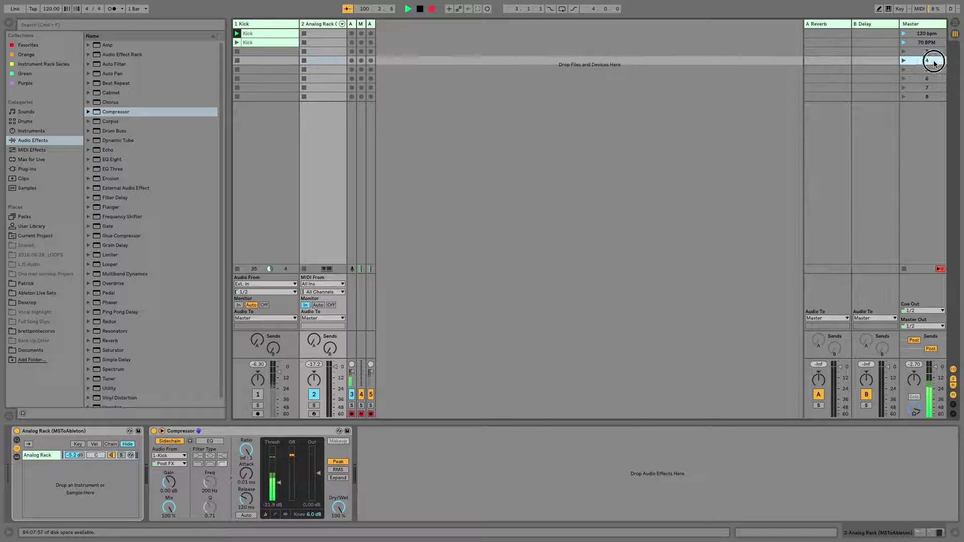
pyautogui.click(935, 78)
pyautogui.click(933, 97)
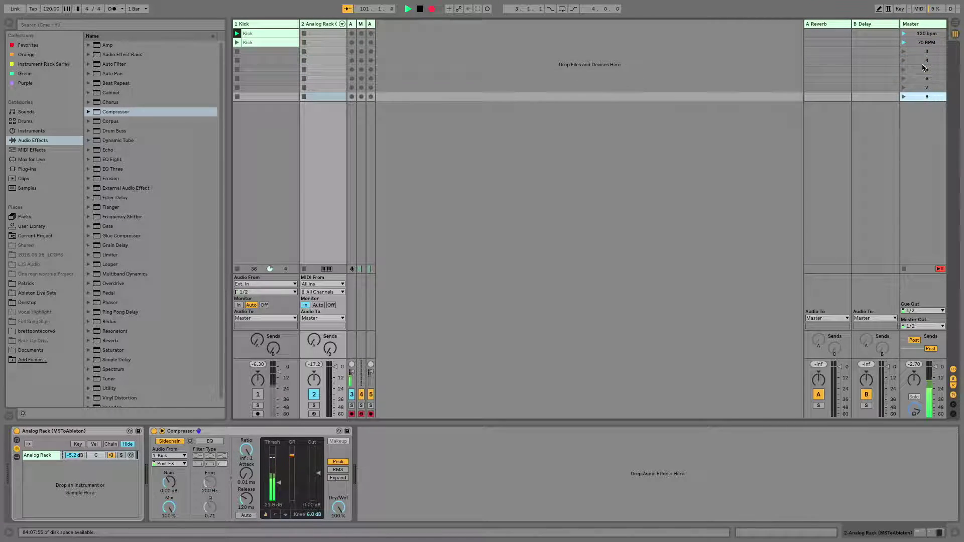
pyautogui.click(926, 34)
# - Launch the 70 BPM scene so the second Kick clip plays at that tempo
pyautogui.click(260, 43)
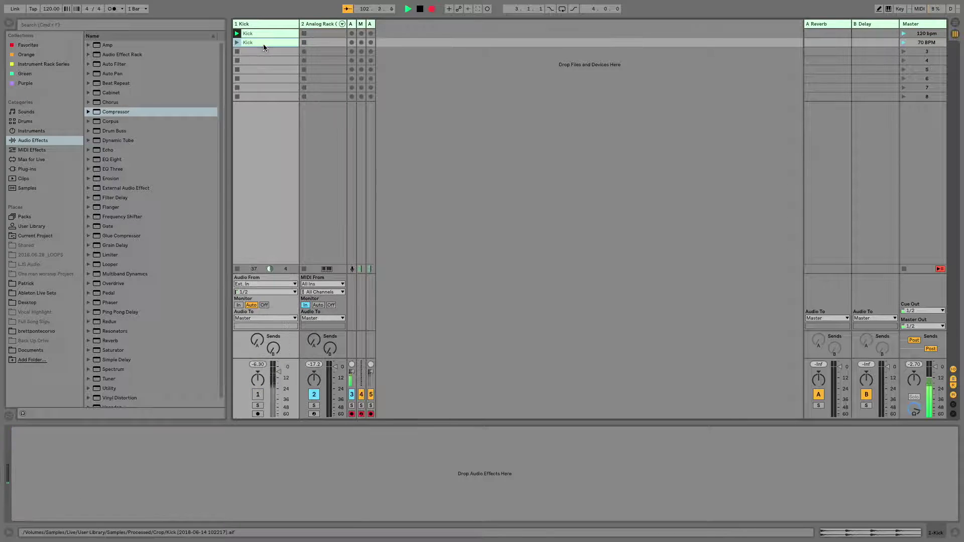
pyautogui.click(906, 43)
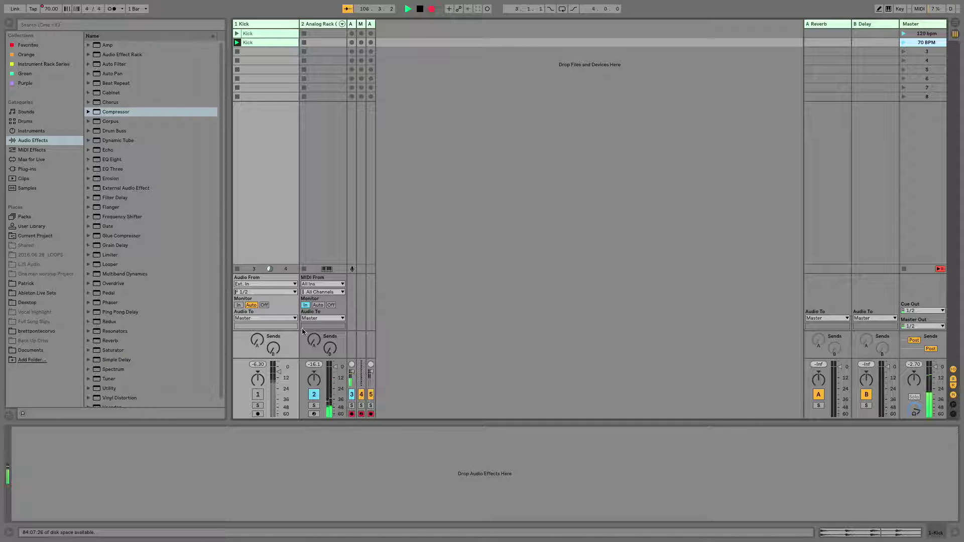
# - Delete the Compressor from the Analog Rack track and add the Max for Live LFO device in its place
pyautogui.click(314, 23)
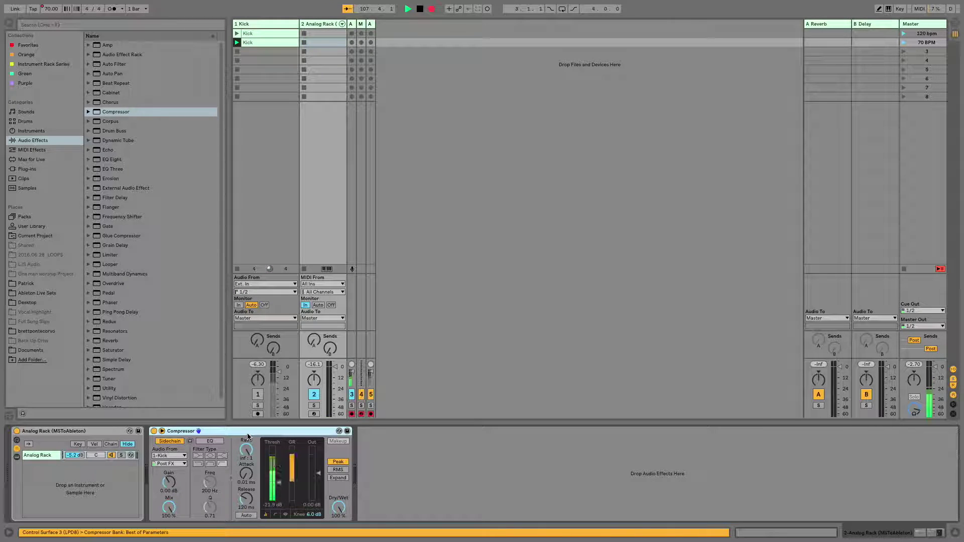
pyautogui.press('Delete')
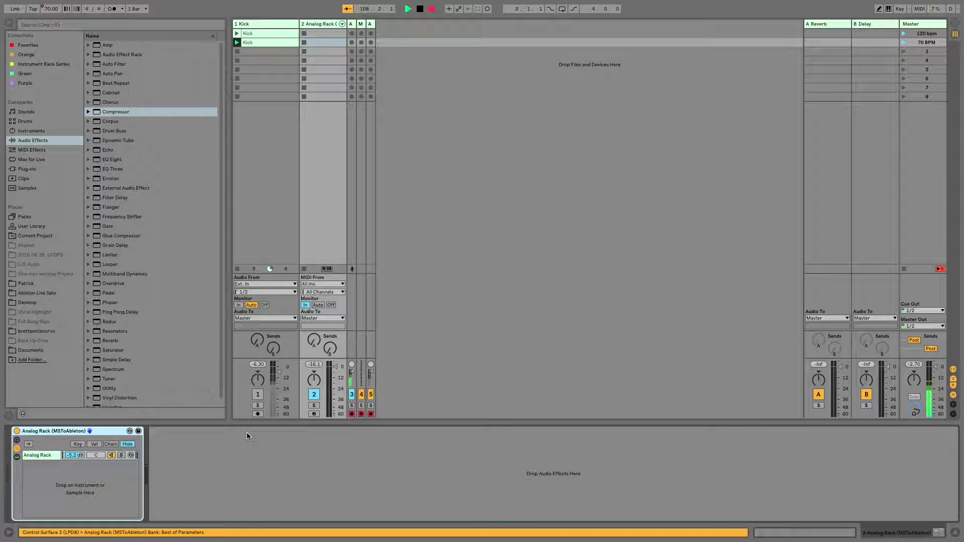
pyautogui.click(45, 160)
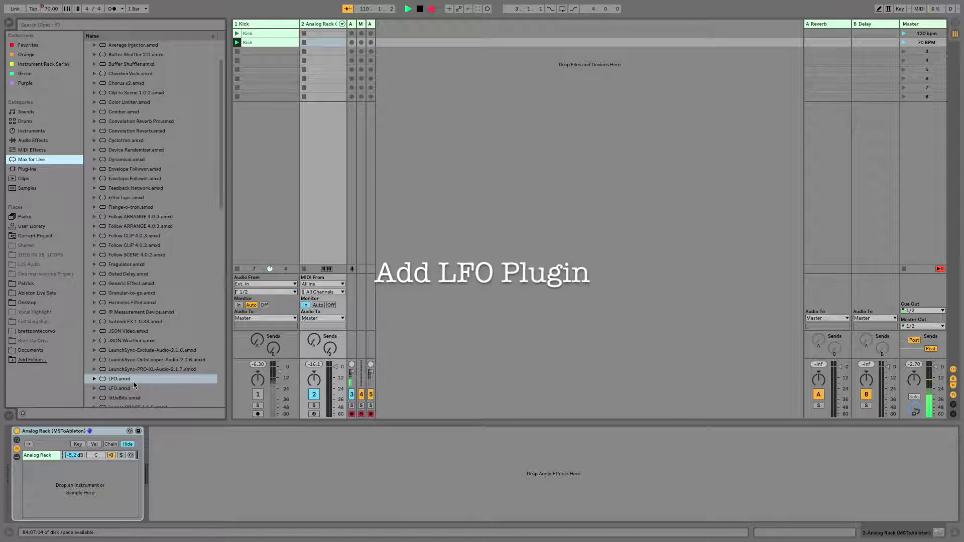
pyautogui.scroll(-5, 167, 282)
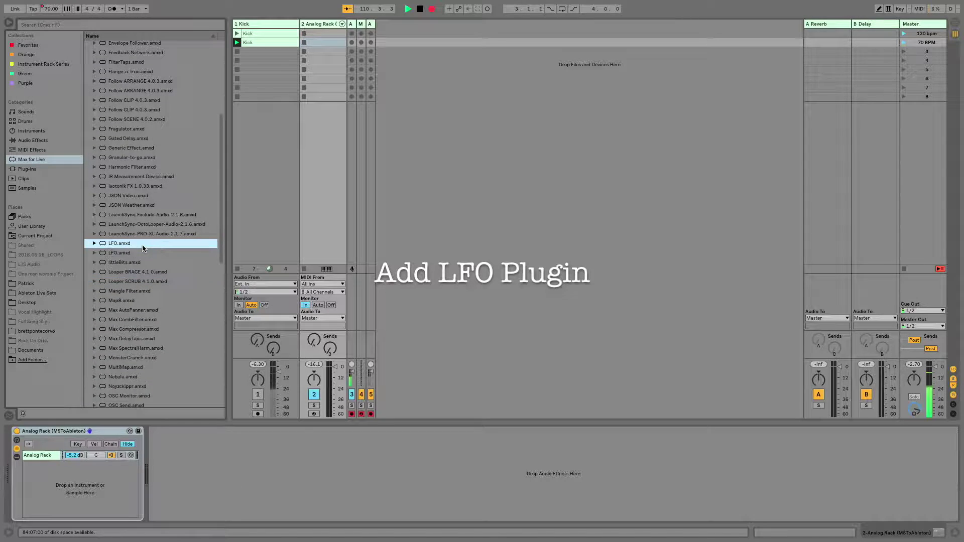
pyautogui.moveTo(131, 247)
pyautogui.mouseDown()
pyautogui.moveTo(226, 420)
pyautogui.moveTo(200, 477)
pyautogui.mouseUp()
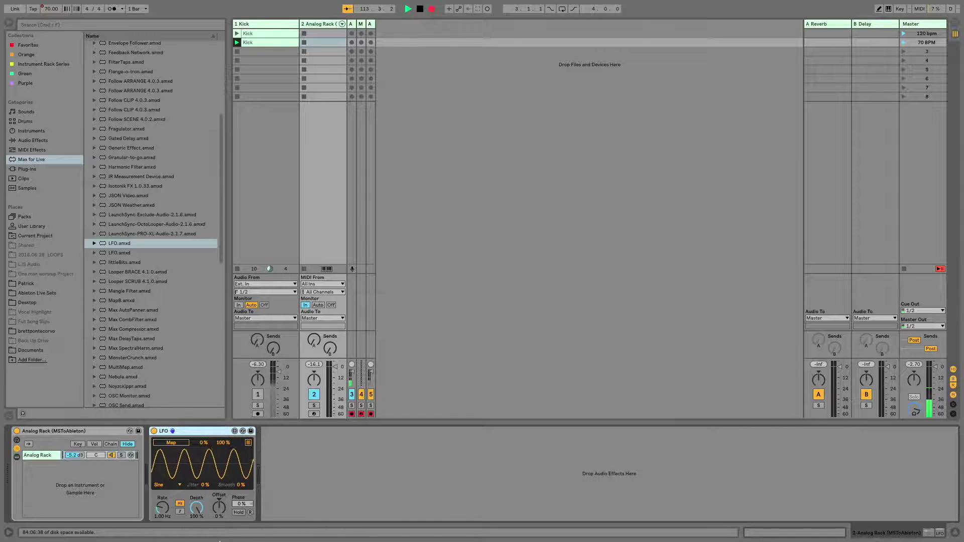
# - Sync the LFO to the clock at a 1/4 rate and map it to the Analog Rack's chain volume
pyautogui.click(179, 512)
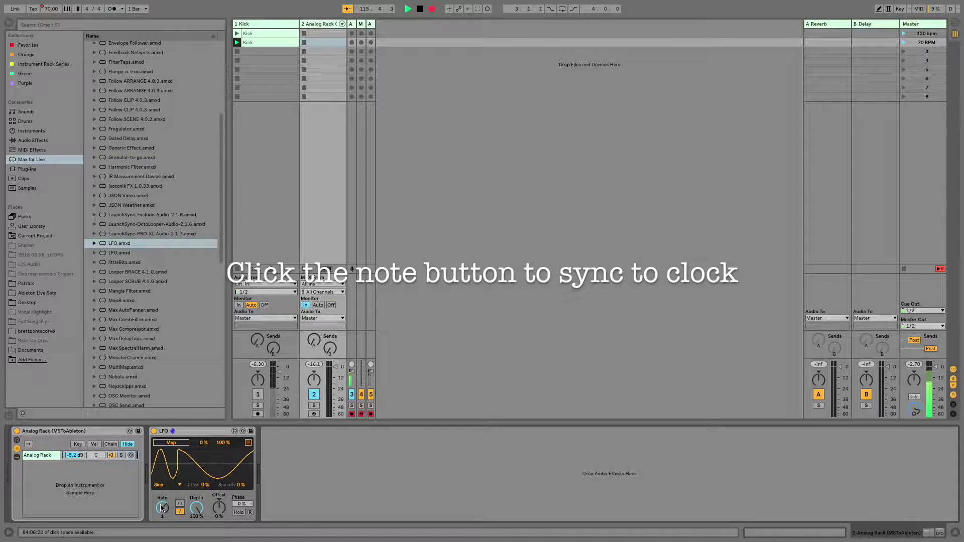
pyautogui.moveTo(162, 508)
pyautogui.mouseDown()
pyautogui.moveTo(163, 519)
pyautogui.moveTo(164, 508)
pyautogui.mouseUp()
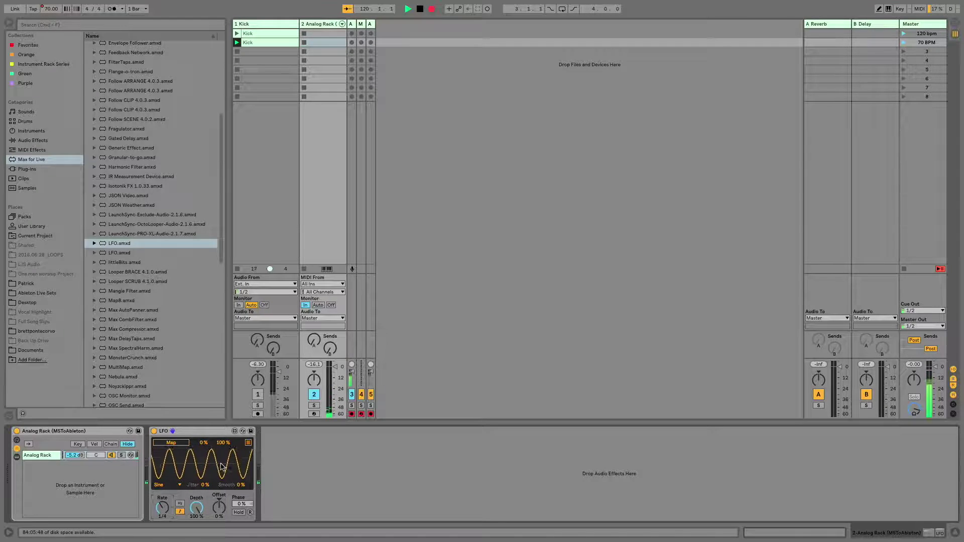
pyautogui.click(182, 445)
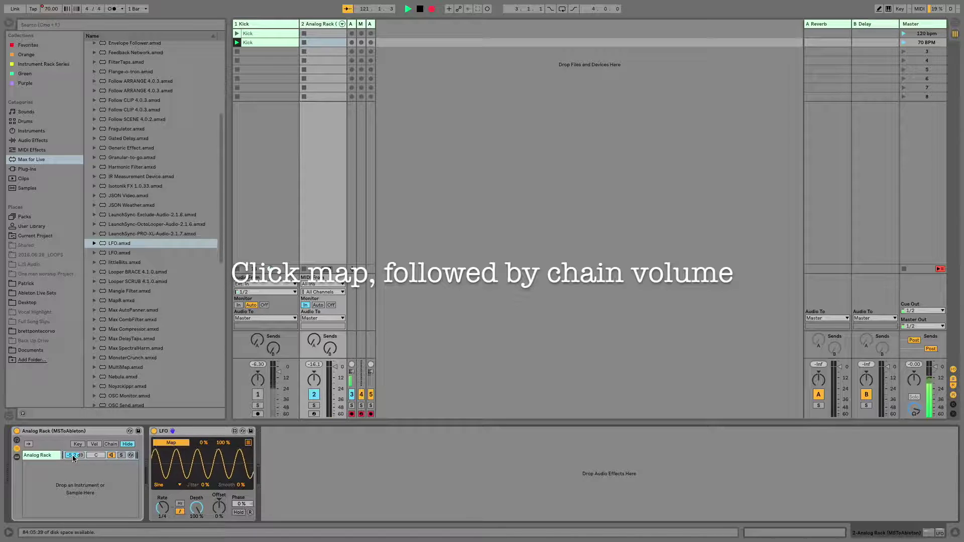
pyautogui.click(74, 455)
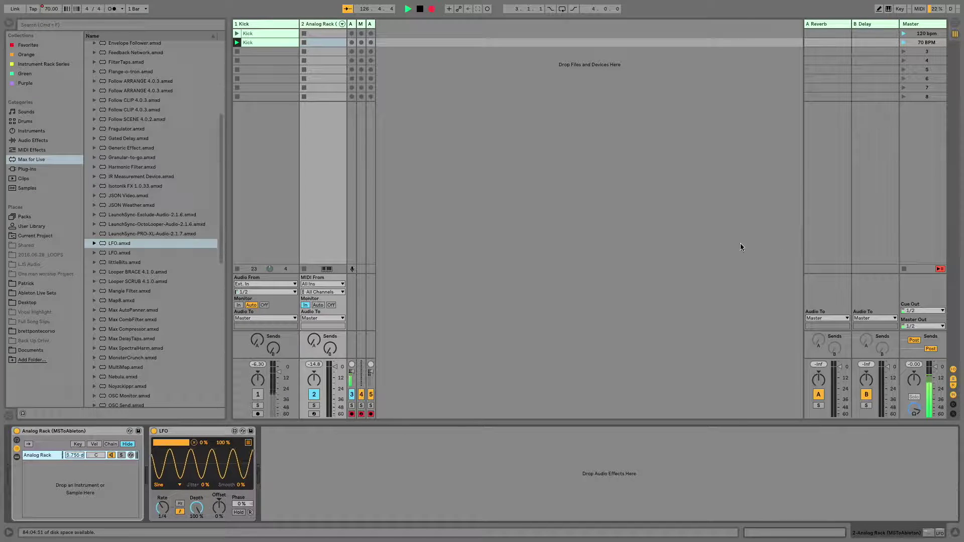
# - Set the LFO waveform to Up and MIDI-map its Depth to CC 73 on channel 1
pyautogui.click(168, 486)
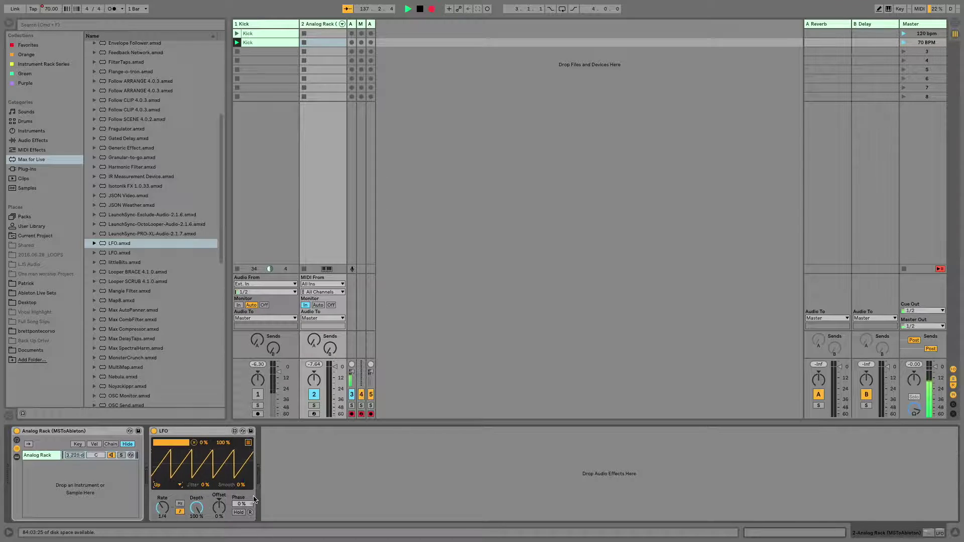
pyautogui.press('super+m')
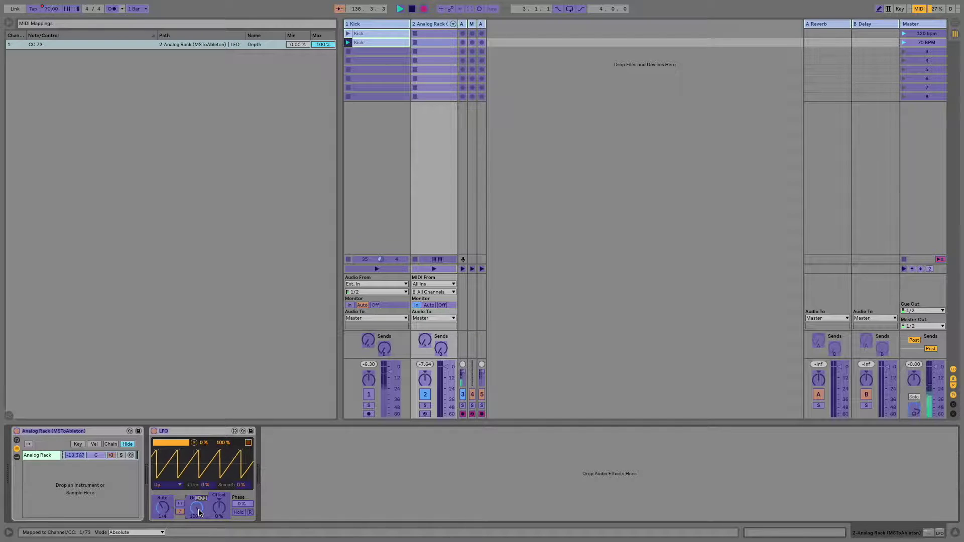
pyautogui.press('super+m')
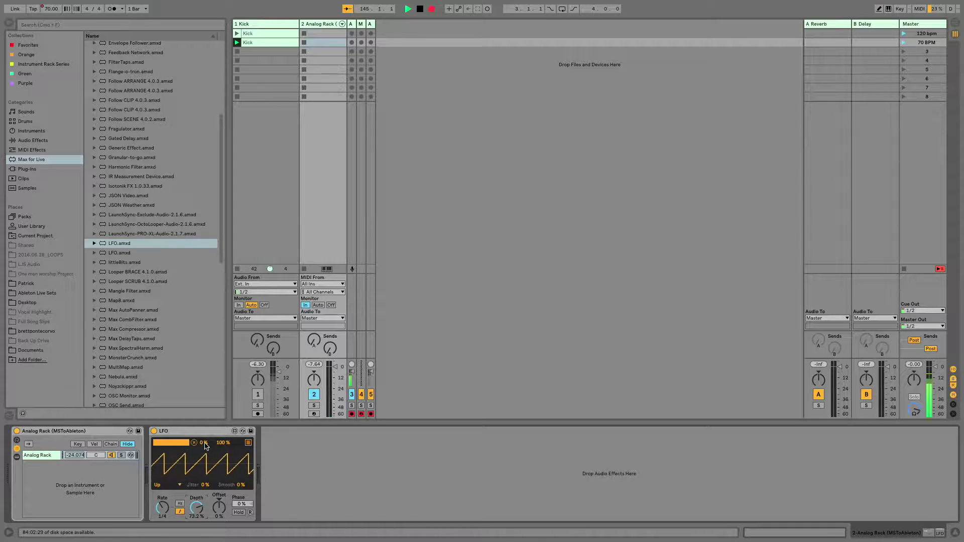
# - Lower the LFO depth to 0 % and try to adjust the mapped Analog Rack chain volume
pyautogui.moveTo(196, 508); pyautogui.dragTo(198, 510)
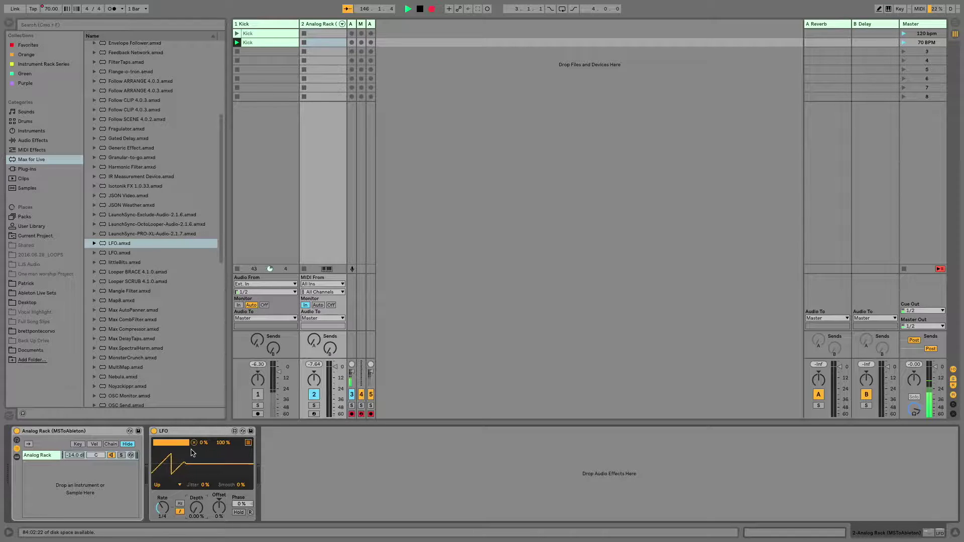
pyautogui.click(73, 458)
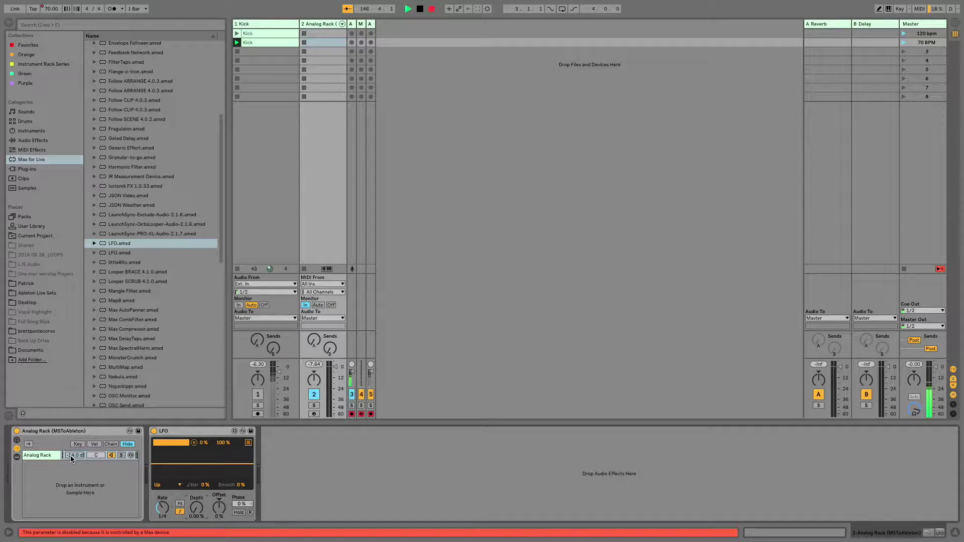